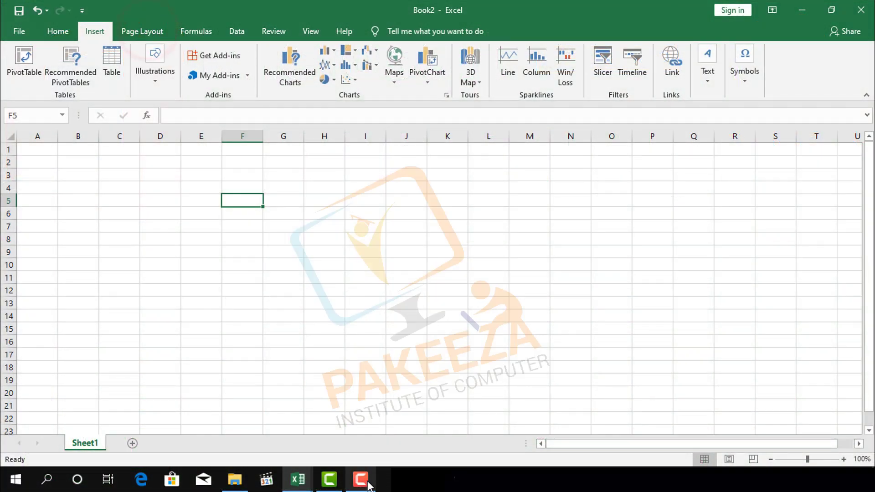
Refocus Excel and open the Page Layout Themes gallery showing Office, Facet, Gallery and Integral
{"action": "left_click", "coordinate": [368, 484]}
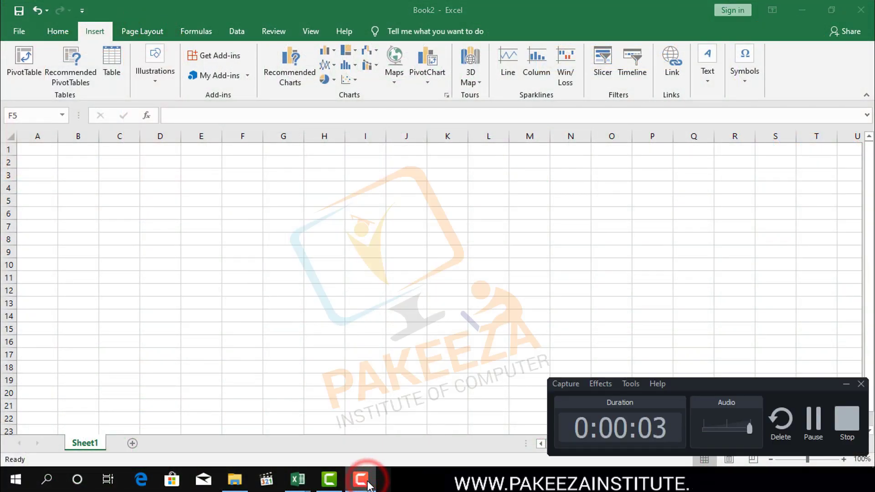
{"action": "left_click", "coordinate": [400, 259]}
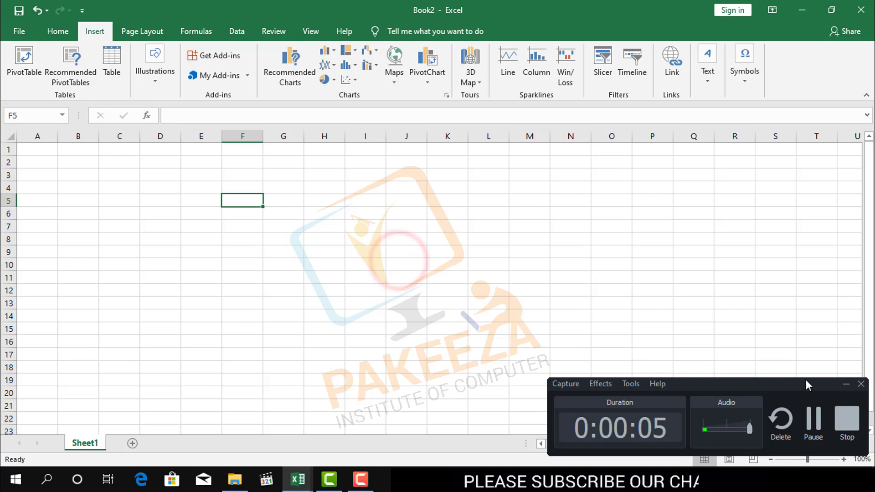
{"action": "left_click", "coordinate": [846, 384]}
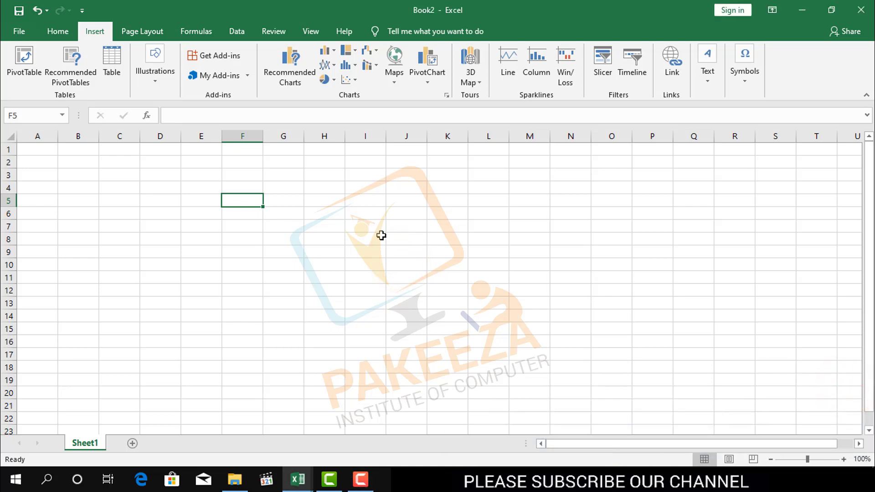
{"action": "left_click", "coordinate": [141, 31]}
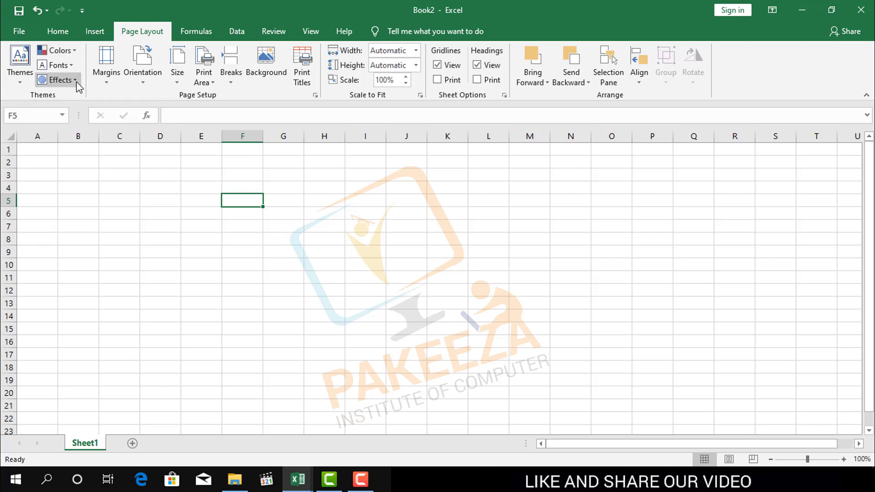
{"action": "left_click", "coordinate": [202, 173]}
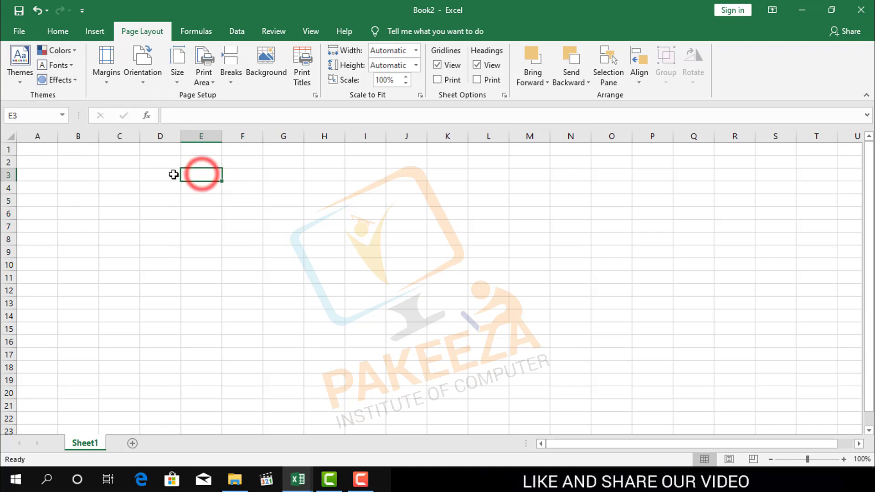
{"action": "left_click", "coordinate": [309, 173]}
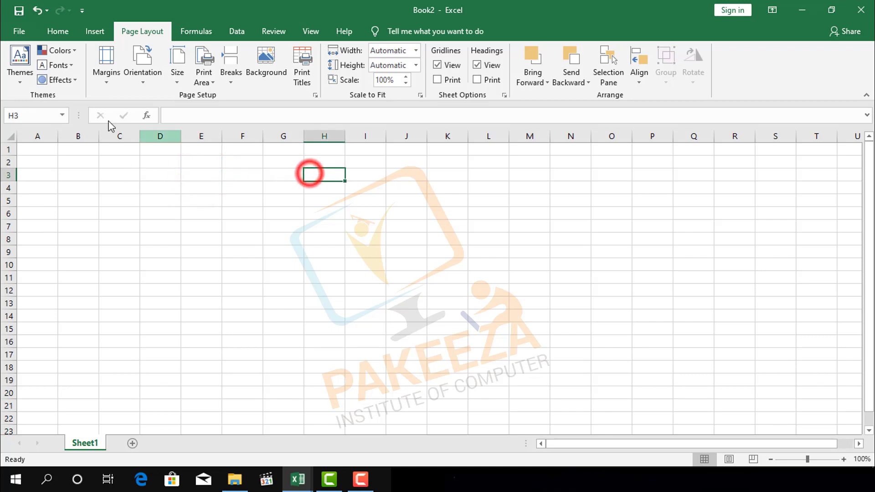
{"action": "left_click", "coordinate": [21, 82]}
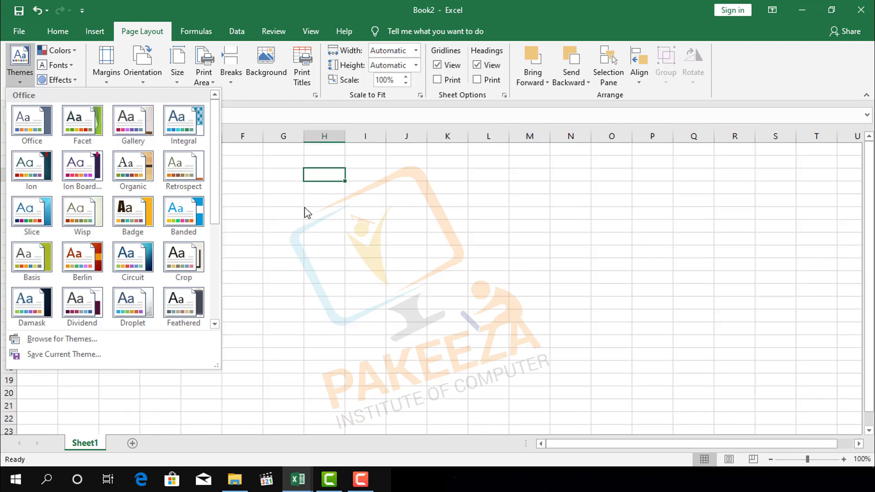
{"action": "left_click", "coordinate": [331, 212]}
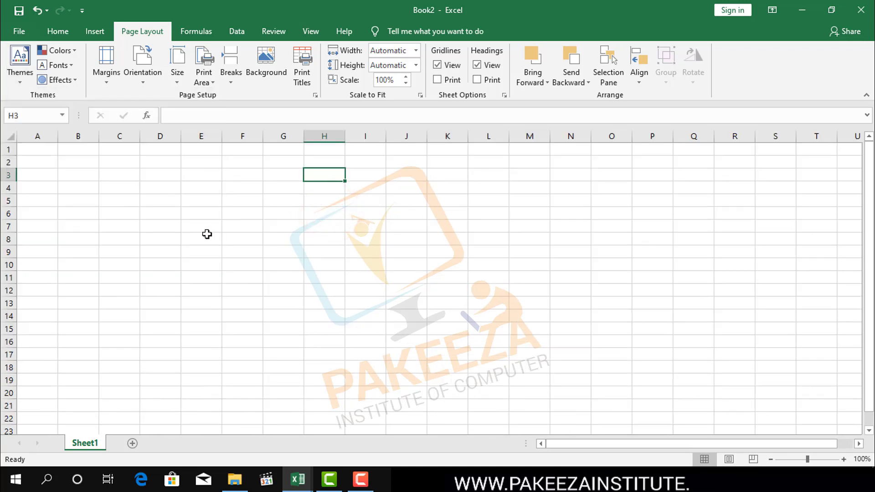
{"action": "left_click", "coordinate": [168, 200]}
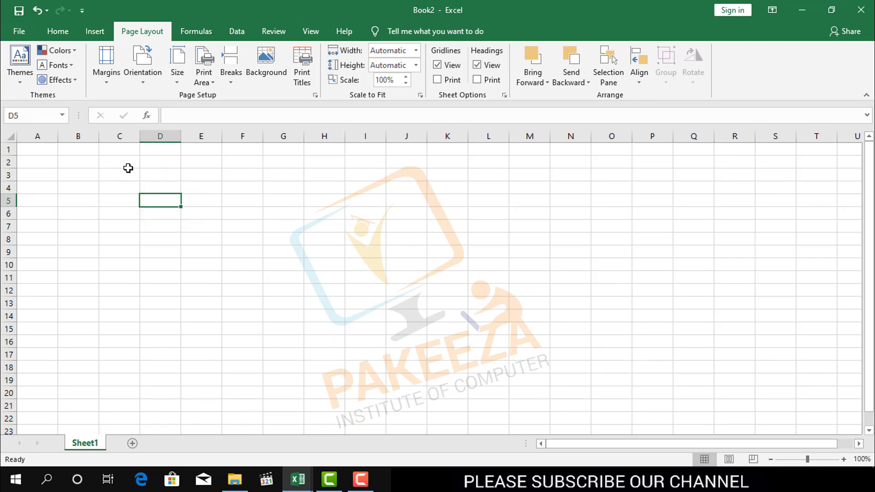
{"action": "left_click", "coordinate": [20, 76]}
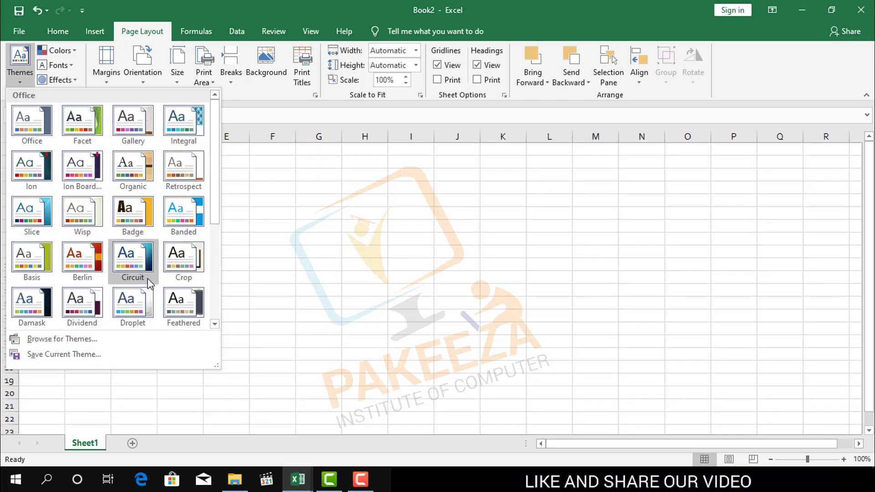
{"action": "scroll", "coordinate": [133, 260], "scroll_direction": "down", "scroll_amount": 4}
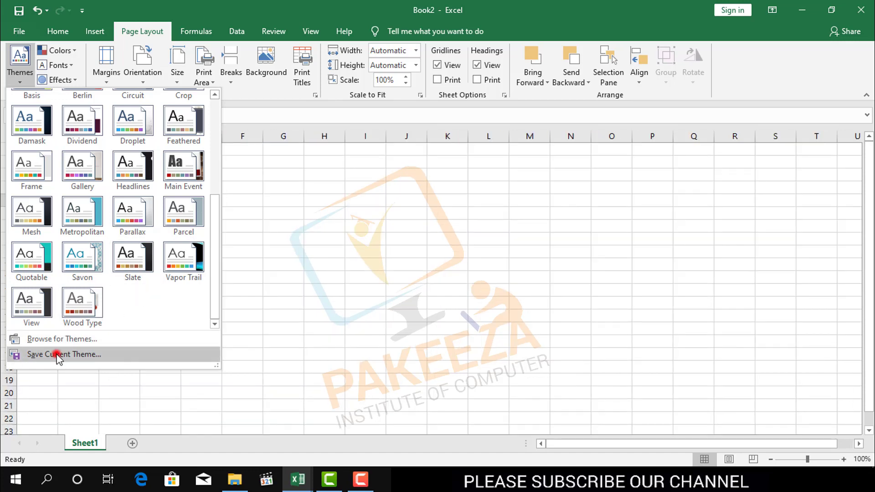
Cancel the Save Current Theme dialog, then select range C3:G18 and cell H13
{"action": "left_click", "coordinate": [58, 354]}
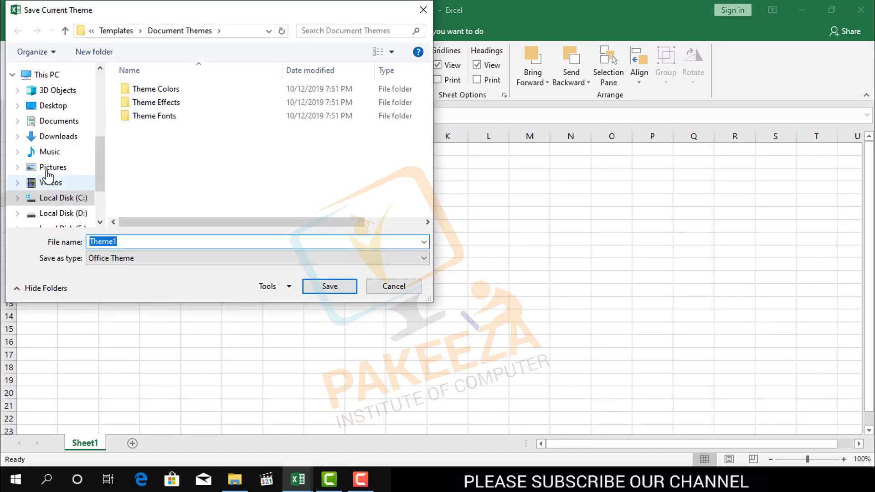
{"action": "left_click", "coordinate": [394, 287]}
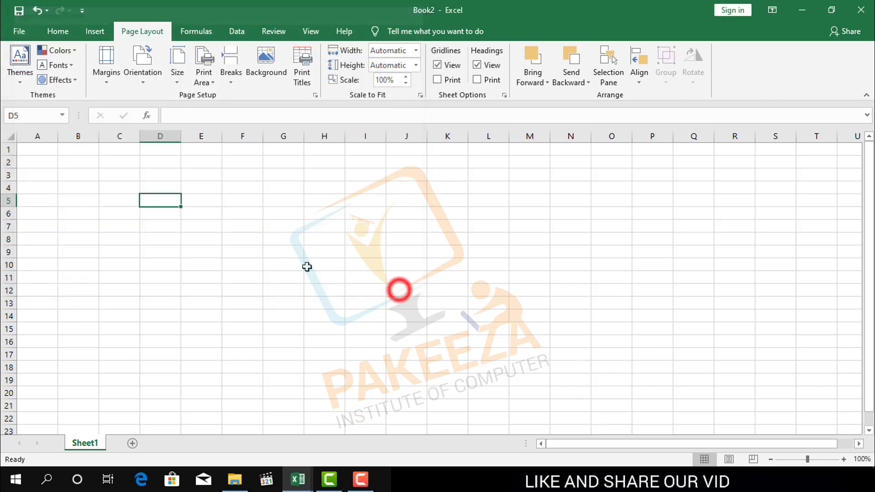
{"action": "left_click", "coordinate": [197, 236]}
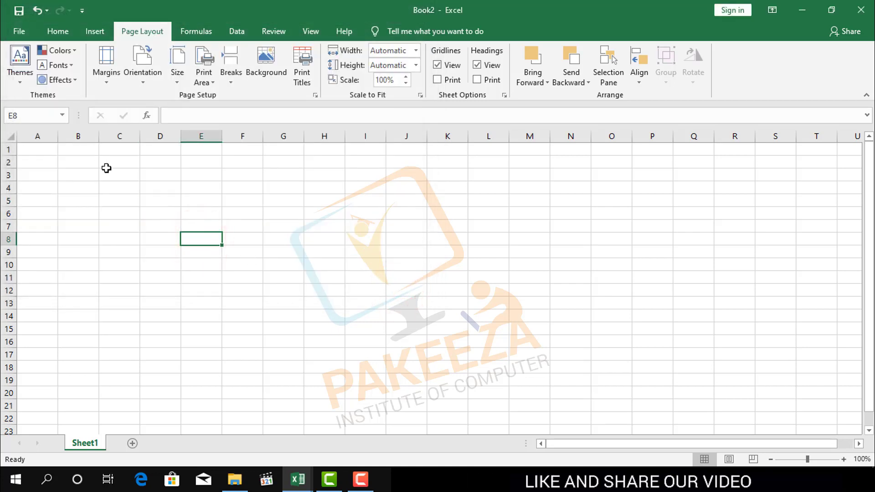
{"action": "left_click_drag", "start_coordinate": [106, 168], "coordinate": [291, 367]}
{"action": "left_click", "coordinate": [339, 303]}
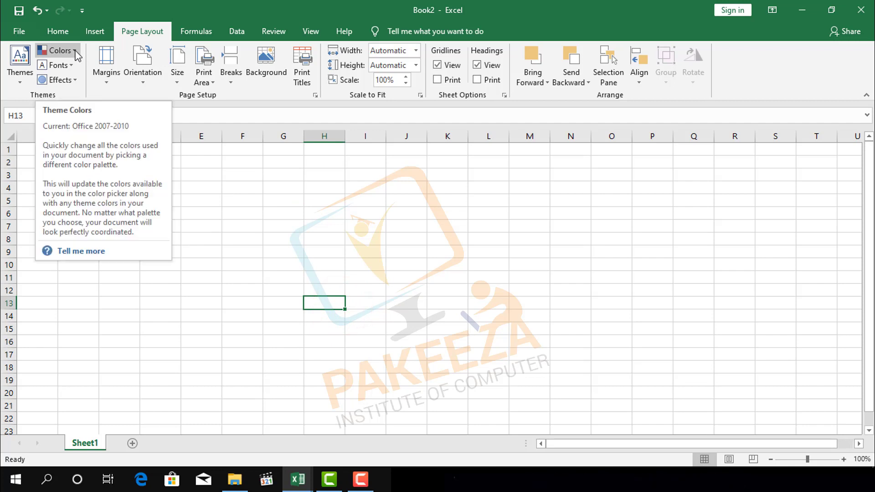
Browse the theme Colors palettes such as Office, Grayscale, Blue Warm and Slipstream
{"action": "left_click", "coordinate": [76, 52]}
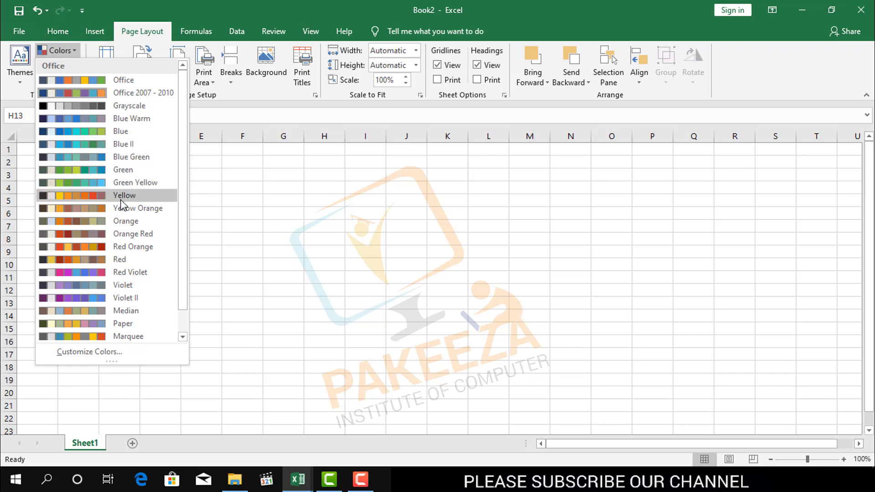
{"action": "scroll", "coordinate": [122, 205], "scroll_direction": "down", "scroll_amount": 1}
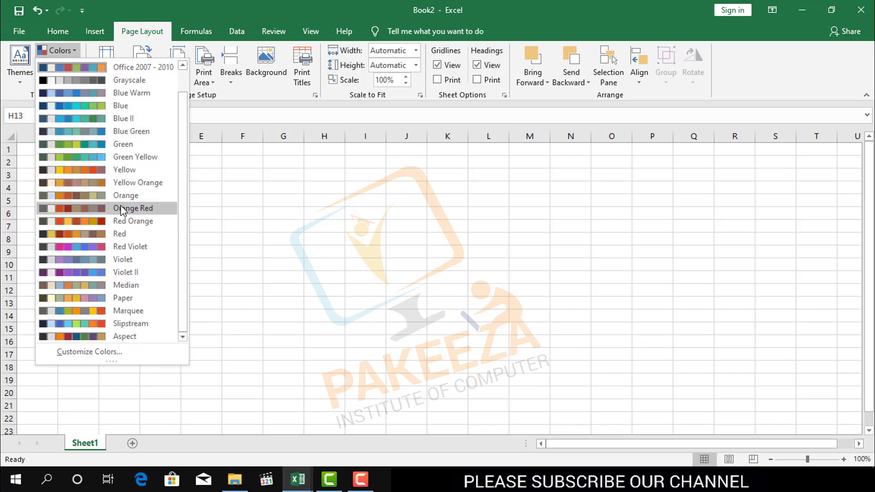
{"action": "scroll", "coordinate": [121, 205], "scroll_direction": "up", "scroll_amount": 1}
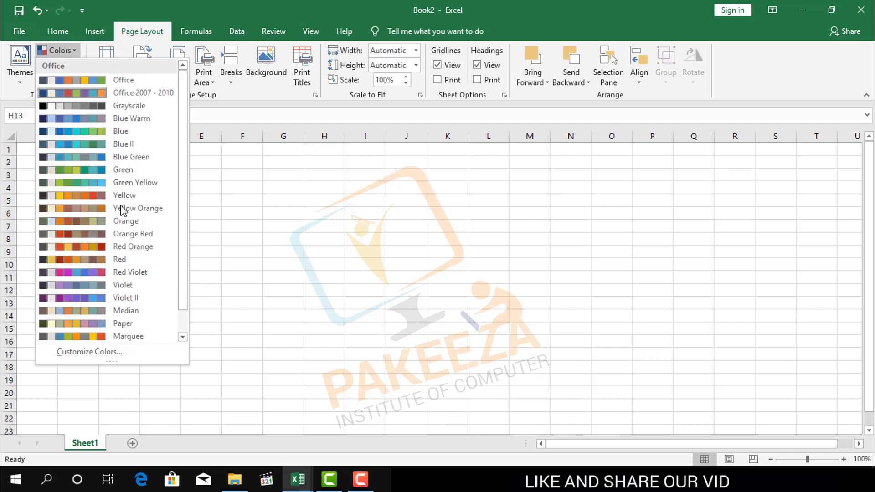
Start a custom theme colour set with dark blue Dark 1 and light blue Light 1
{"action": "left_click", "coordinate": [114, 353]}
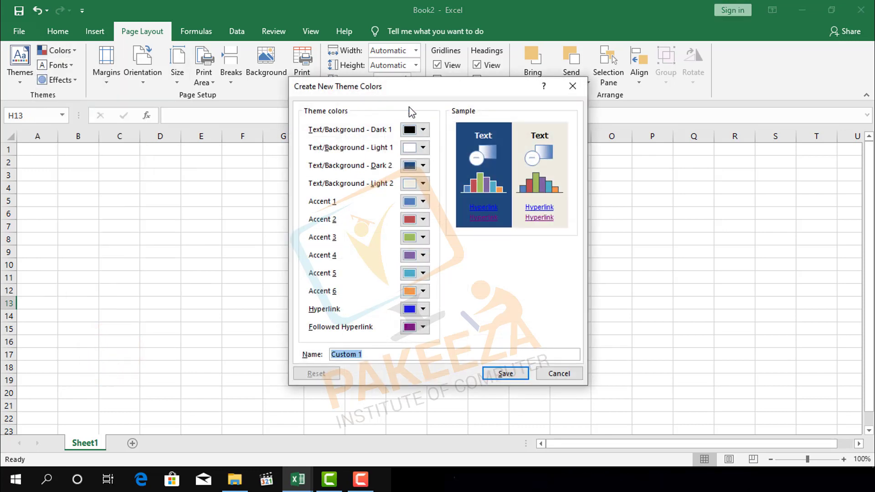
{"action": "left_click_drag", "start_coordinate": [396, 84], "coordinate": [498, 100]}
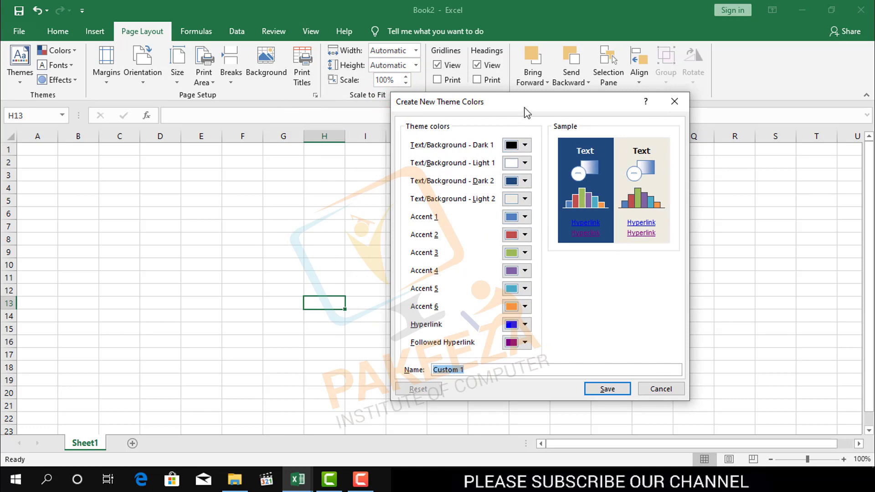
{"action": "left_click_drag", "start_coordinate": [524, 108], "coordinate": [501, 108]}
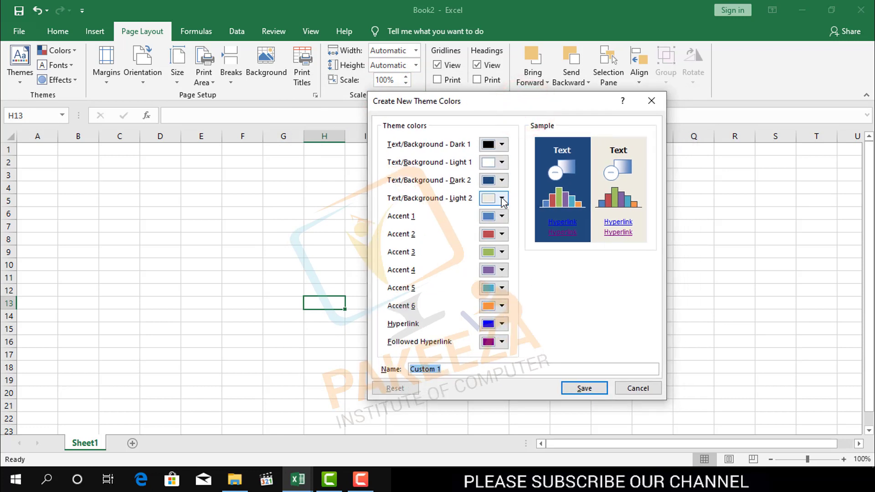
{"action": "left_click", "coordinate": [502, 144]}
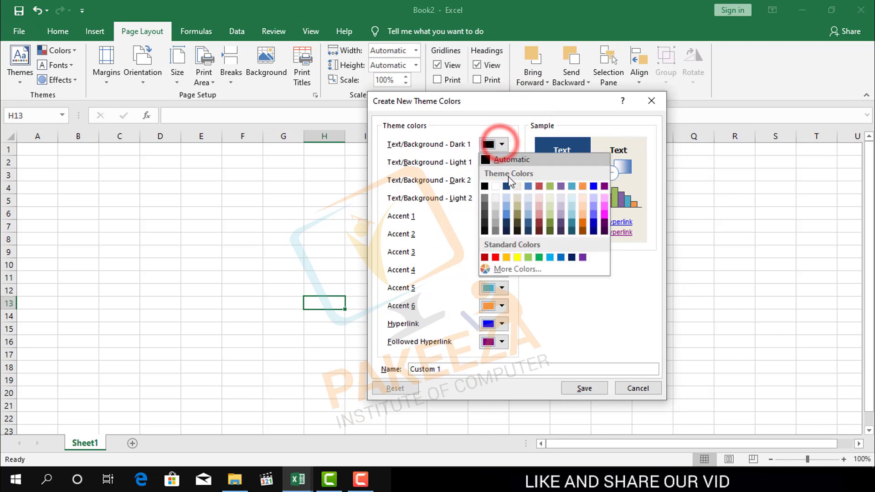
{"action": "left_click", "coordinate": [507, 185]}
{"action": "left_click", "coordinate": [502, 164]}
{"action": "left_click", "coordinate": [507, 223]}
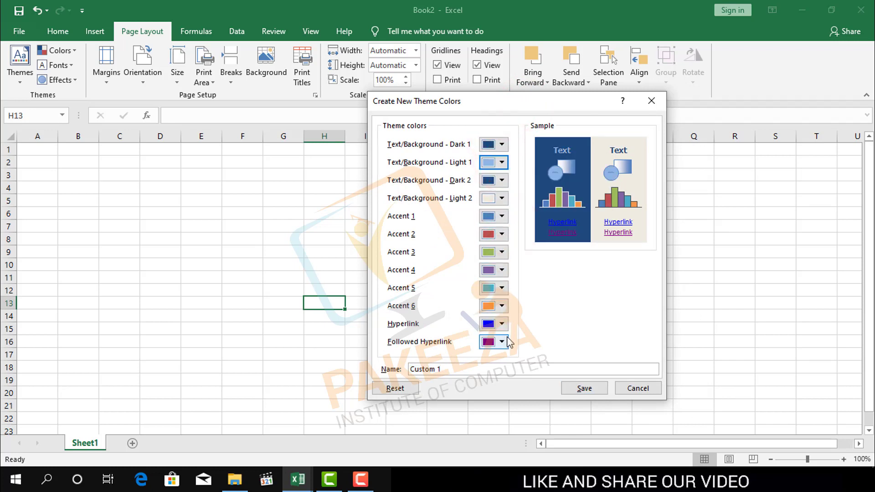
Set Hyperlink to blue and Accent 5 to blue-grey, then save the set as Custom 1
{"action": "left_click", "coordinate": [501, 324]}
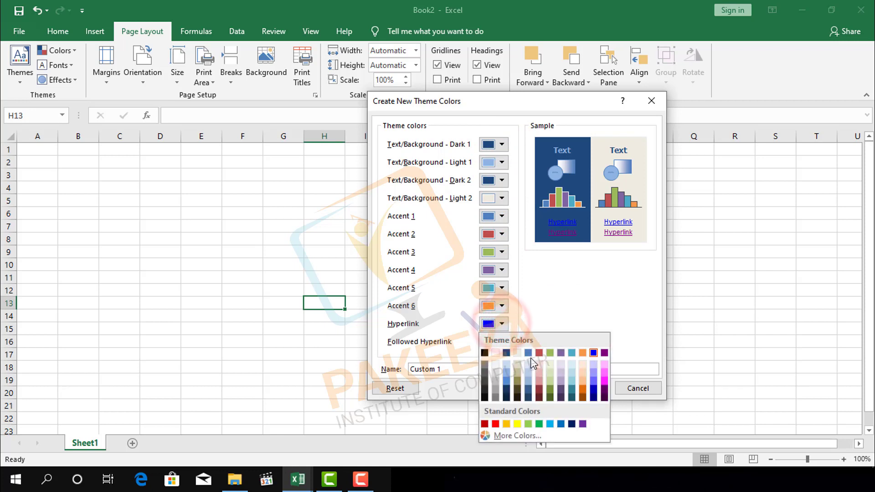
{"action": "left_click", "coordinate": [529, 353]}
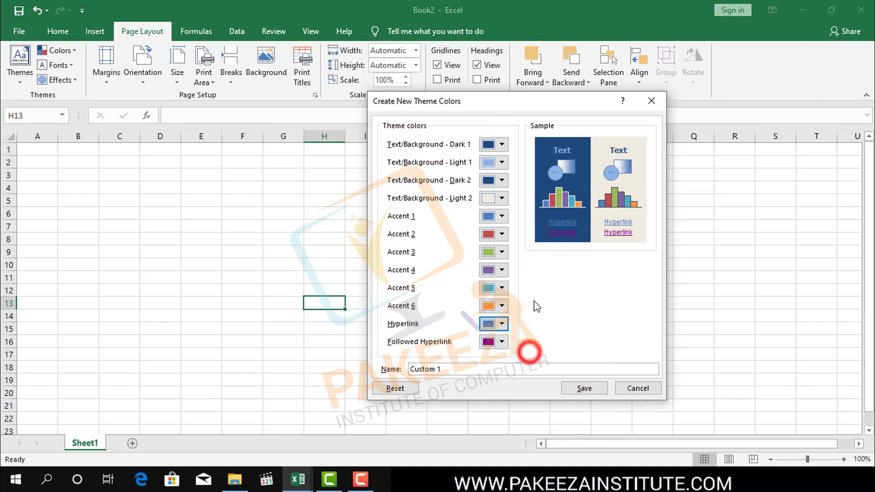
{"action": "left_click", "coordinate": [502, 288]}
{"action": "left_click", "coordinate": [528, 317]}
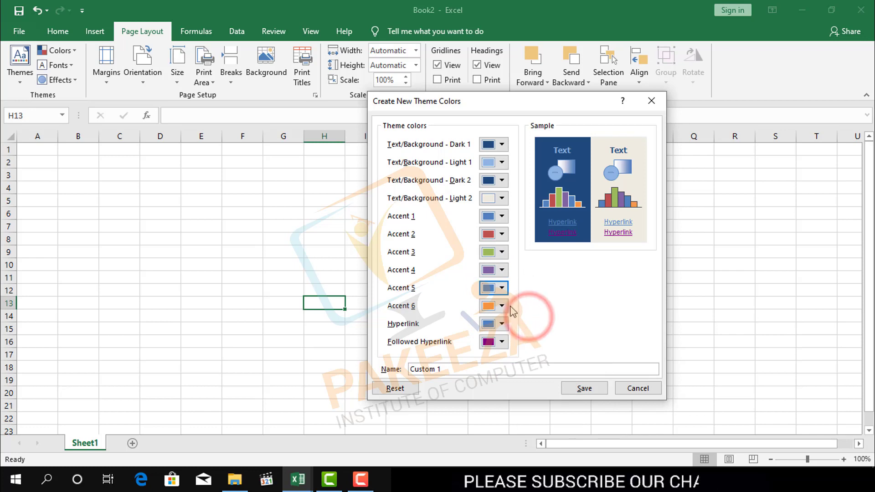
{"action": "left_click", "coordinate": [582, 388]}
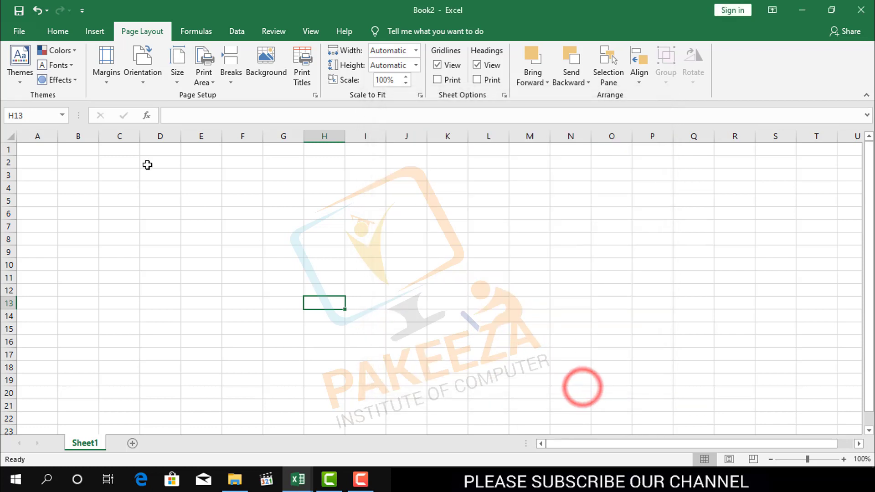
Check that Custom 1 appears in the theme colour list, then close it unchanged
{"action": "left_click", "coordinate": [75, 50]}
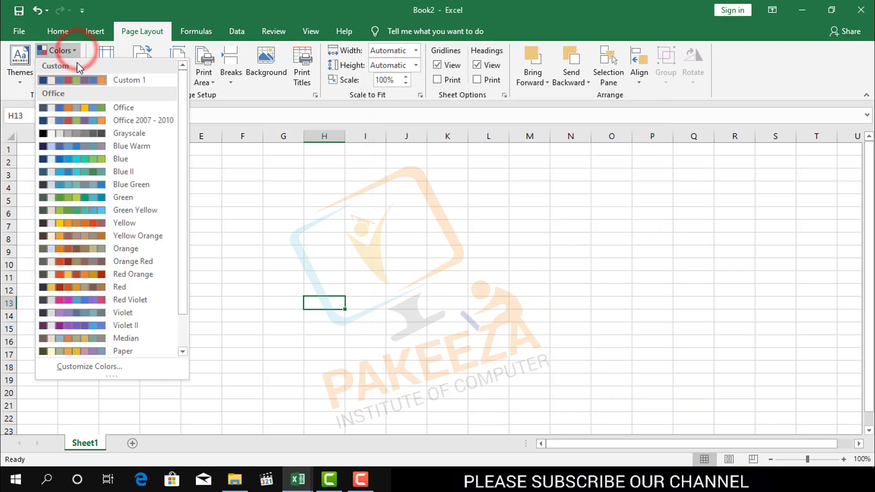
{"action": "scroll", "coordinate": [136, 211], "scroll_direction": "down", "scroll_amount": 1}
{"action": "left_click", "coordinate": [316, 237]}
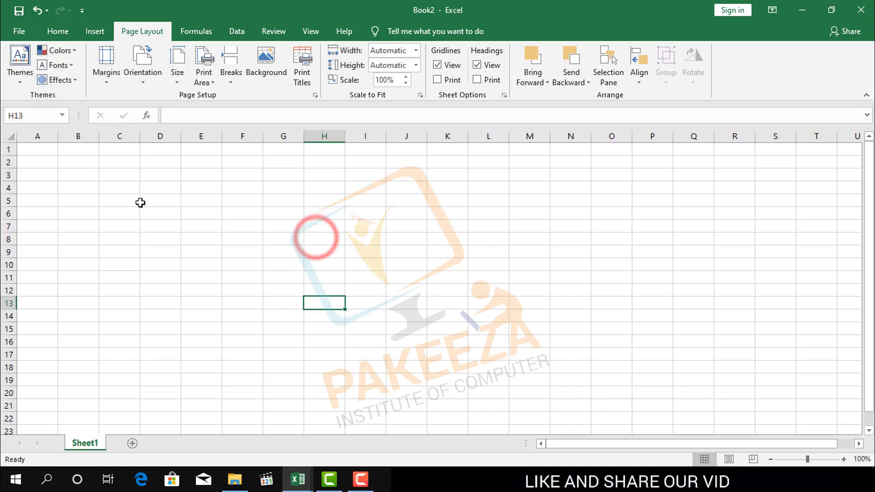
Apply the Arial Black-Arial theme font set and select cell E3
{"action": "left_click", "coordinate": [72, 66]}
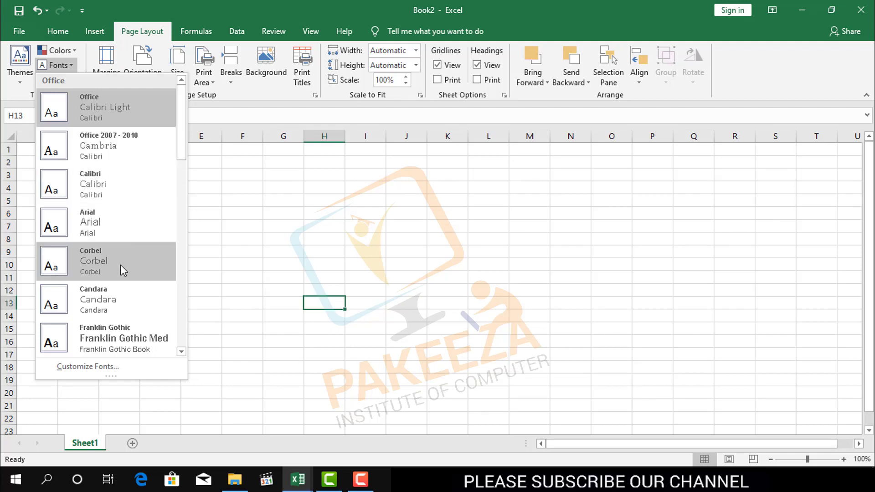
{"action": "scroll", "coordinate": [114, 259], "scroll_direction": "down", "scroll_amount": 3}
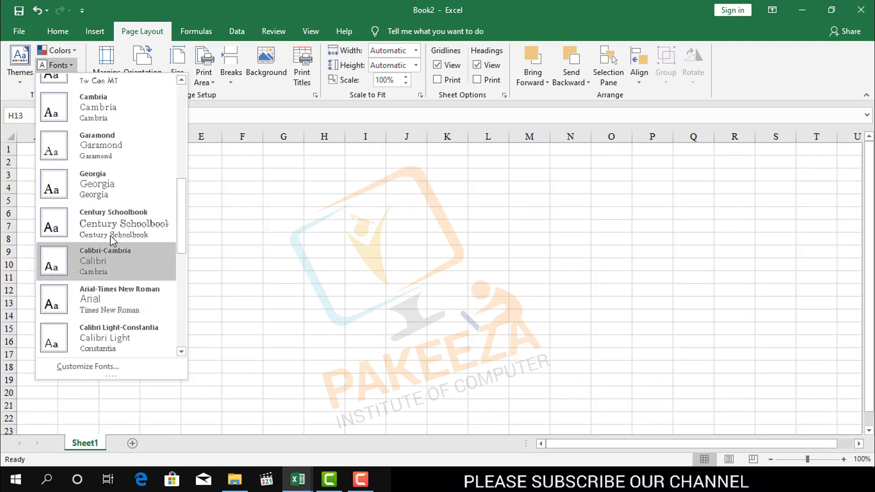
{"action": "scroll", "coordinate": [111, 223], "scroll_direction": "down", "scroll_amount": 3}
{"action": "scroll", "coordinate": [112, 224], "scroll_direction": "down", "scroll_amount": 3}
{"action": "scroll", "coordinate": [112, 223], "scroll_direction": "down", "scroll_amount": 3}
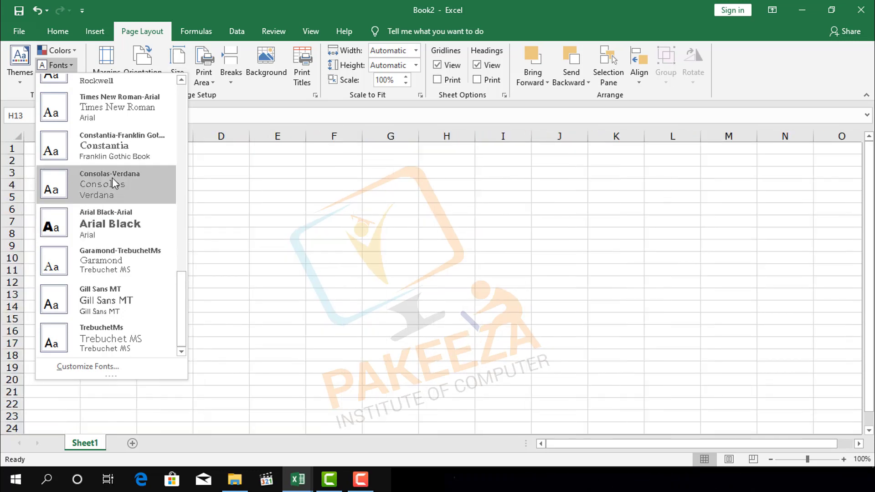
{"action": "left_click", "coordinate": [106, 219]}
{"action": "left_click", "coordinate": [217, 173]}
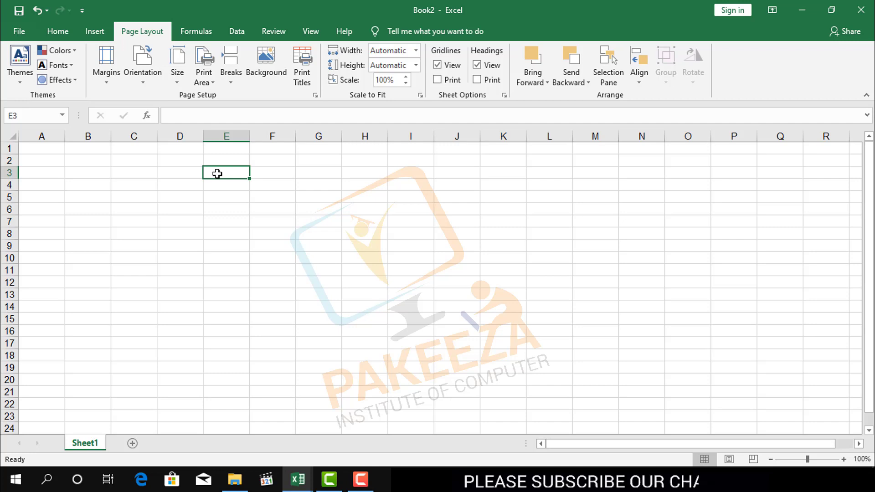
Enter 'pakeeza' in cell E3, commit it, and reselect E3
{"action": "type", "text": "pakeeza"}
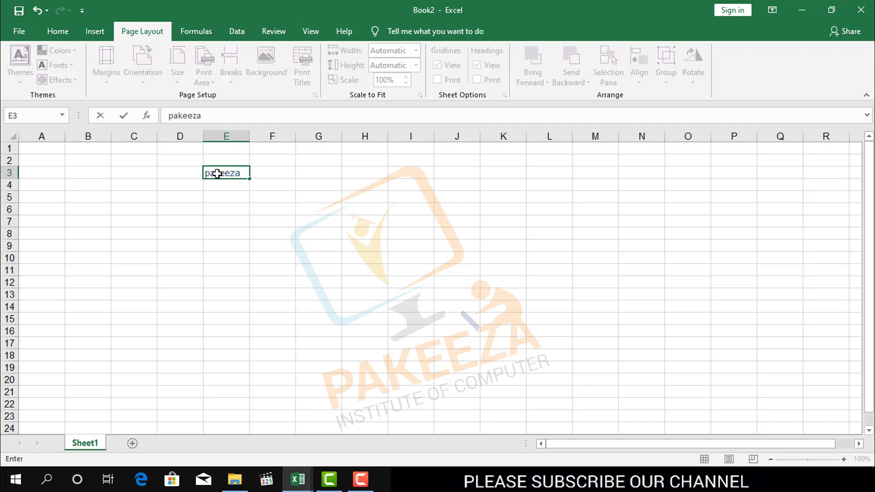
{"action": "left_click", "coordinate": [69, 31]}
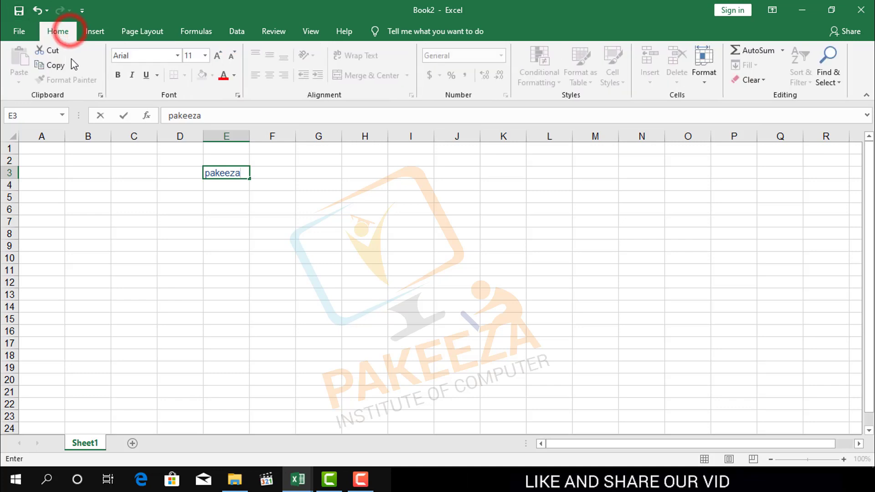
{"action": "left_click", "coordinate": [133, 33]}
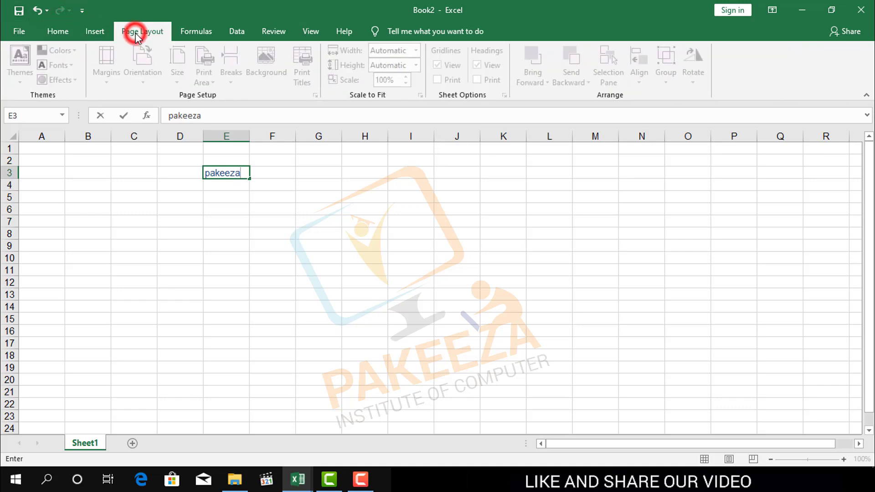
{"action": "left_click", "coordinate": [215, 221]}
{"action": "left_click", "coordinate": [236, 185]}
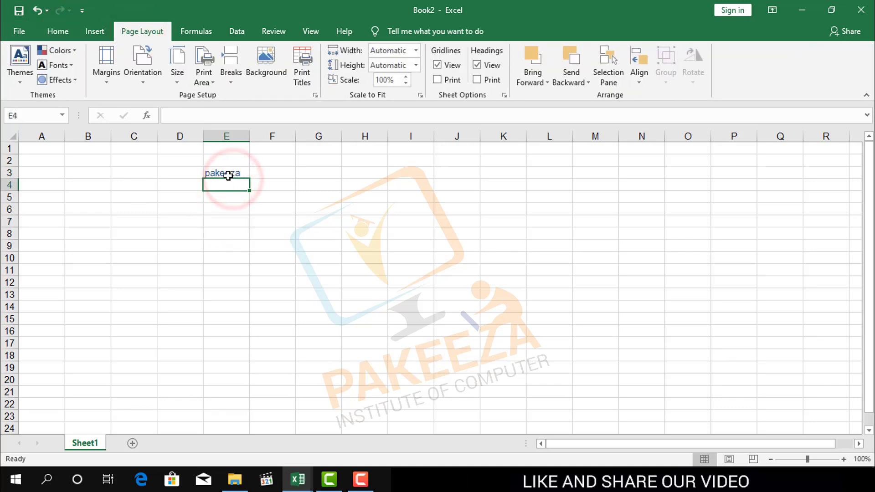
{"action": "left_click", "coordinate": [228, 174]}
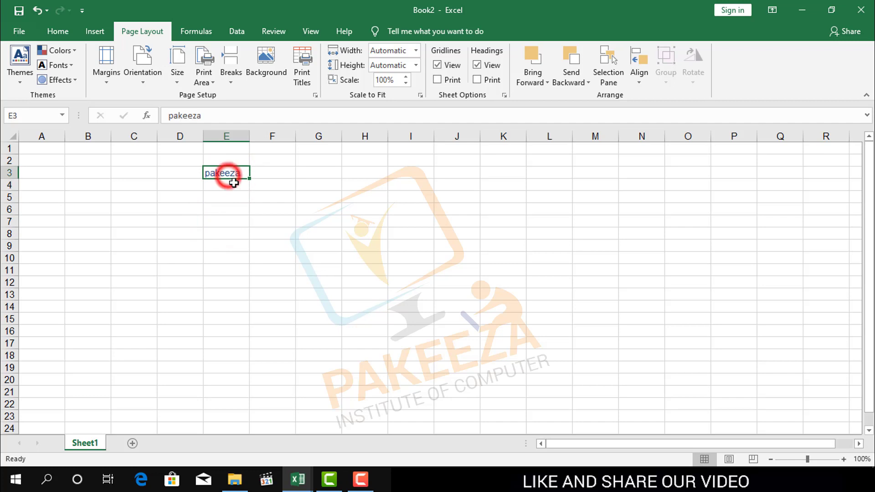
{"action": "left_click", "coordinate": [77, 81]}
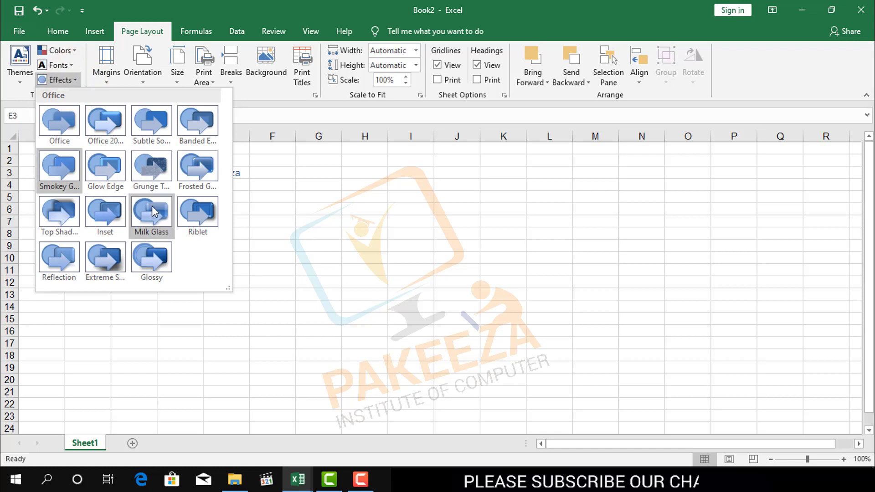
{"action": "left_click", "coordinate": [294, 210]}
{"action": "left_click", "coordinate": [238, 175]}
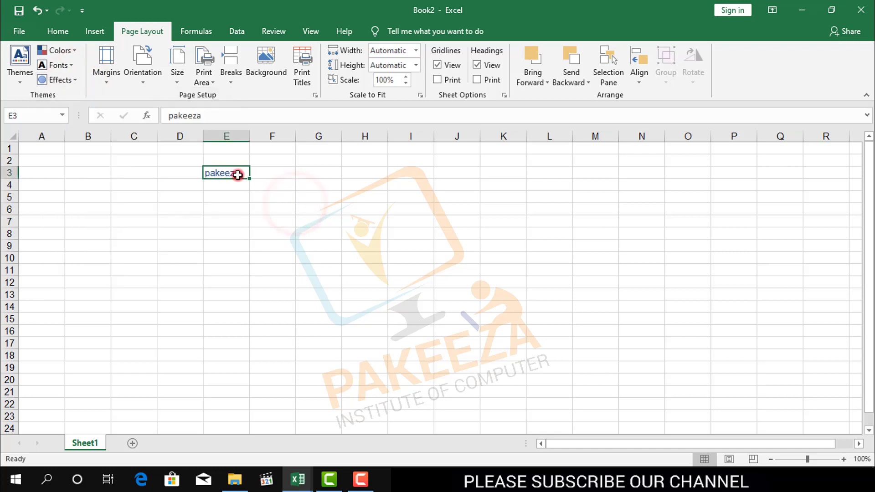
{"action": "left_click", "coordinate": [75, 80]}
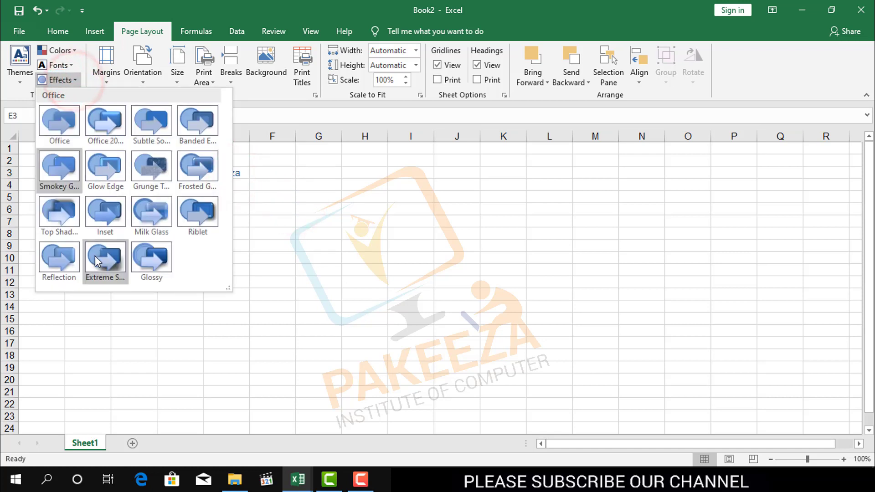
{"action": "left_click", "coordinate": [299, 242]}
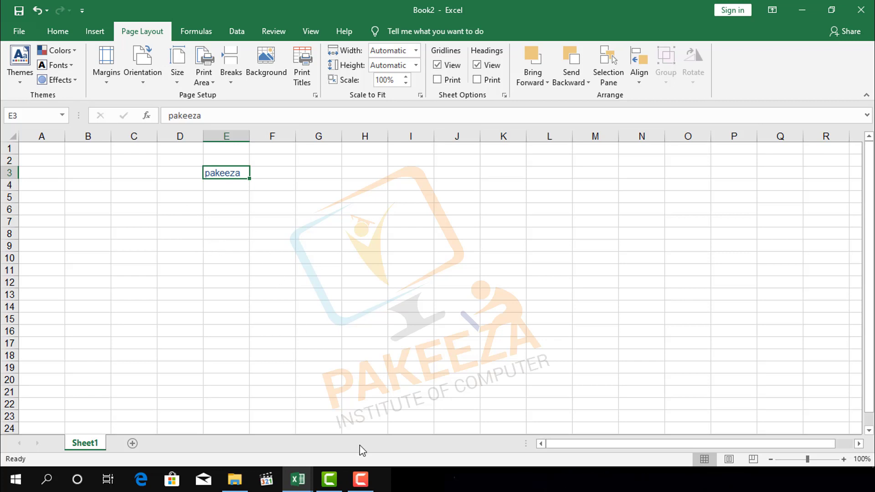
{"action": "left_click", "coordinate": [360, 478]}
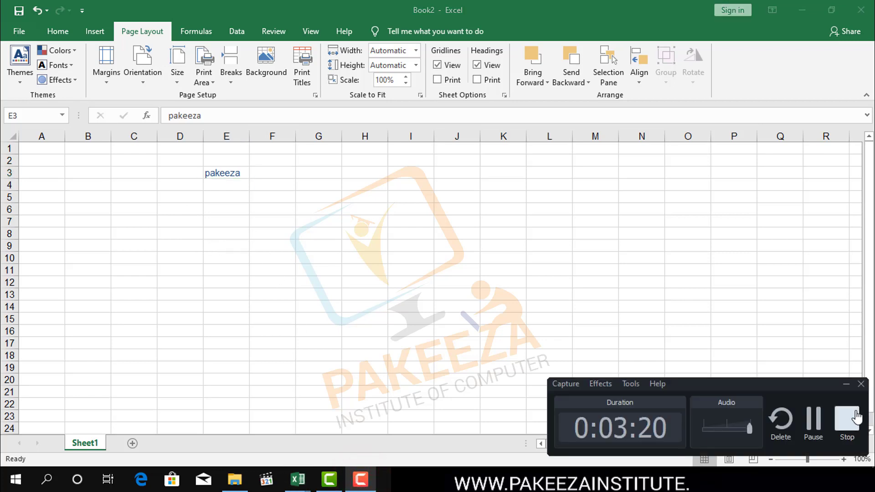